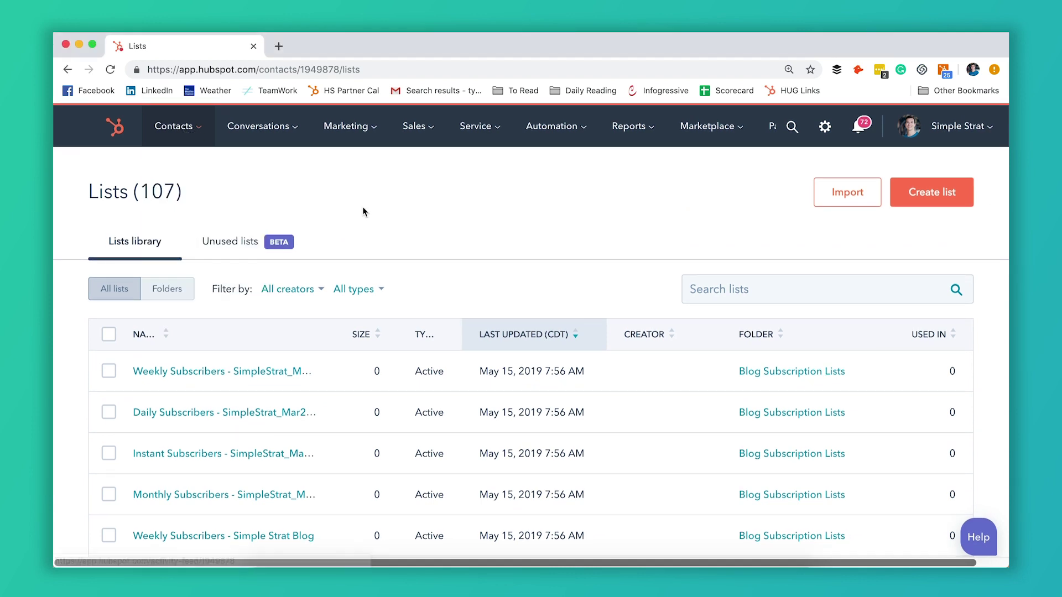
# Start creating a new contact list from the Lists page.
pyautogui.click(944, 199)
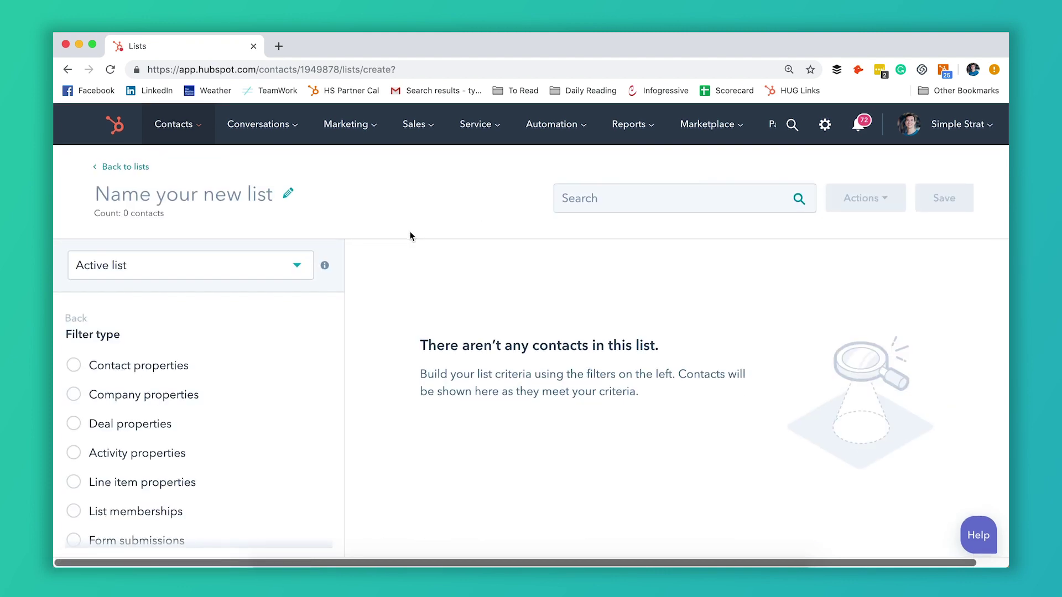
# Keep the list type as Active list and name it 'test 2'.
pyautogui.click(280, 271)
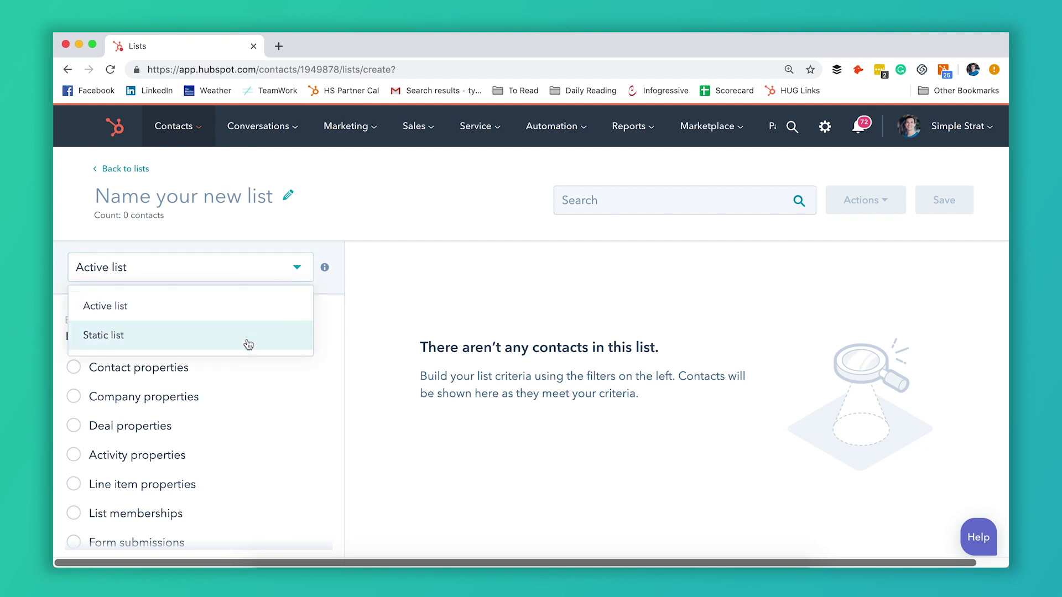
pyautogui.click(271, 307)
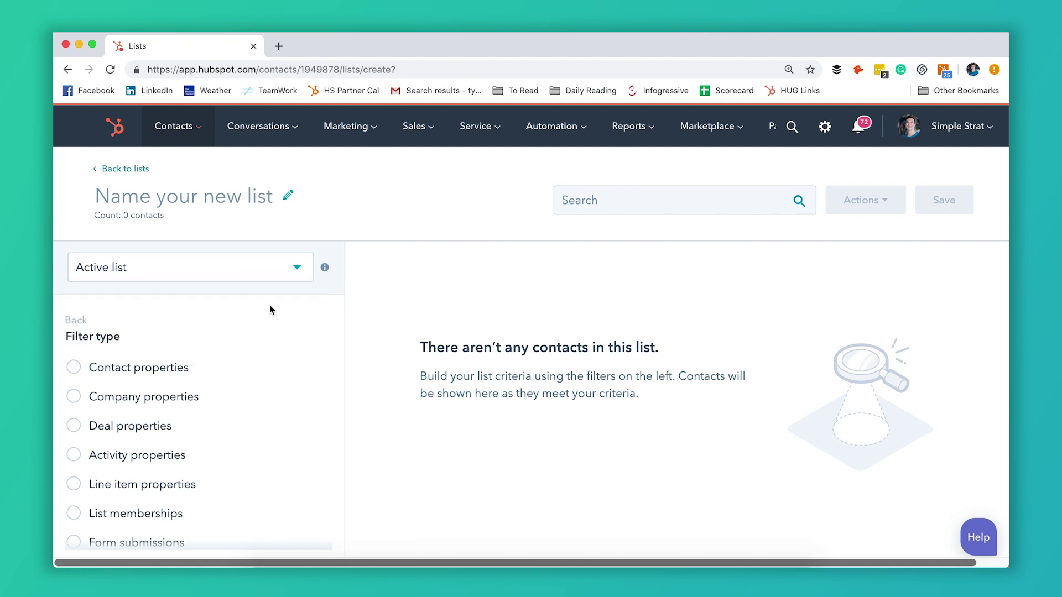
pyautogui.click(255, 202)
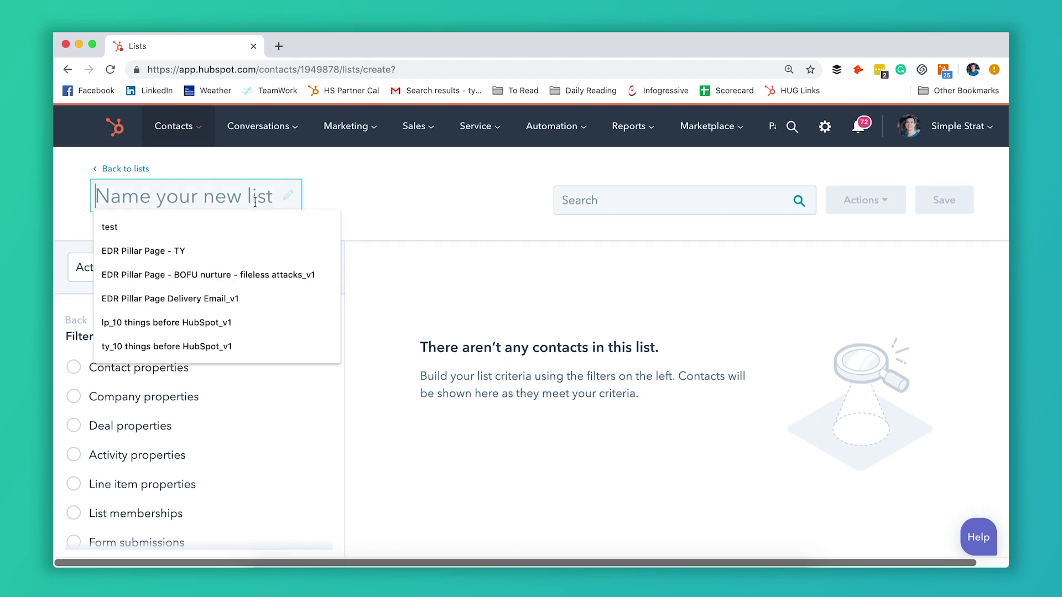
pyautogui.write('test ')
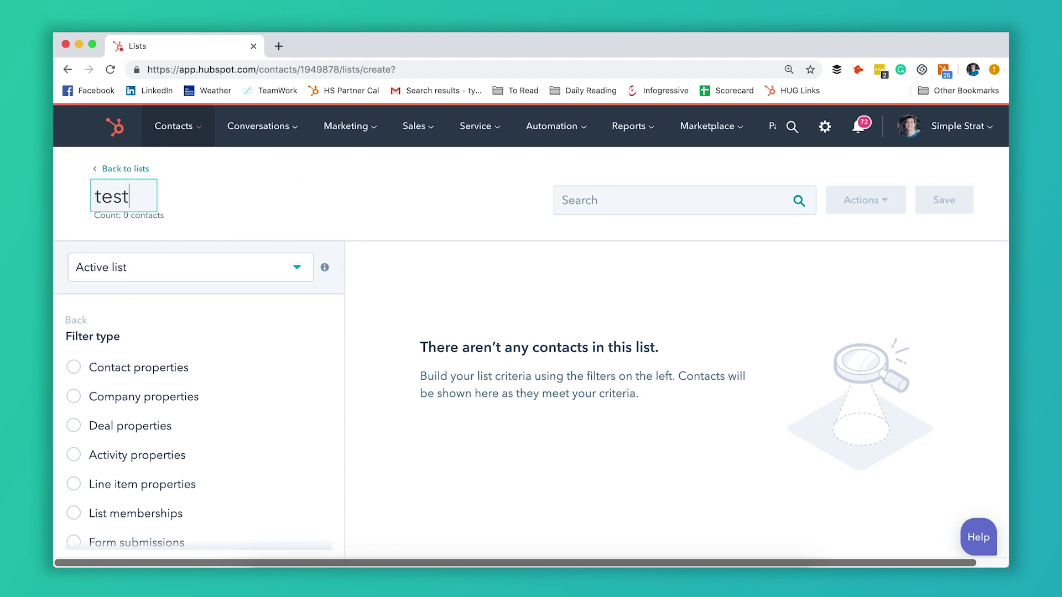
pyautogui.write('2')
pyautogui.click(319, 193)
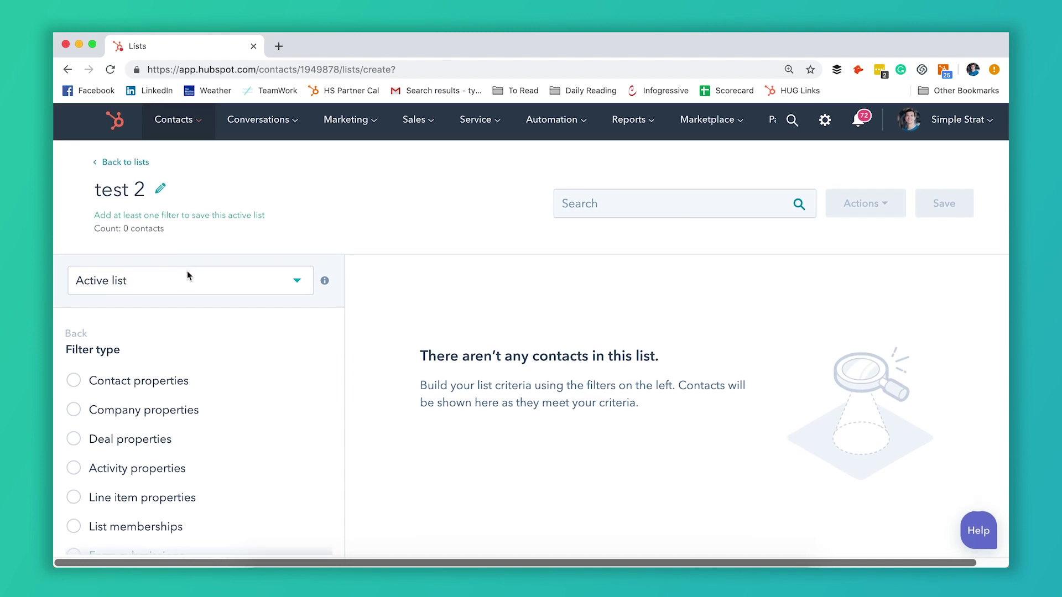
# Choose Contact properties as the filter type for the first filter.
pyautogui.scroll(-1, 167, 396)
pyautogui.scroll(-1, 167, 396)
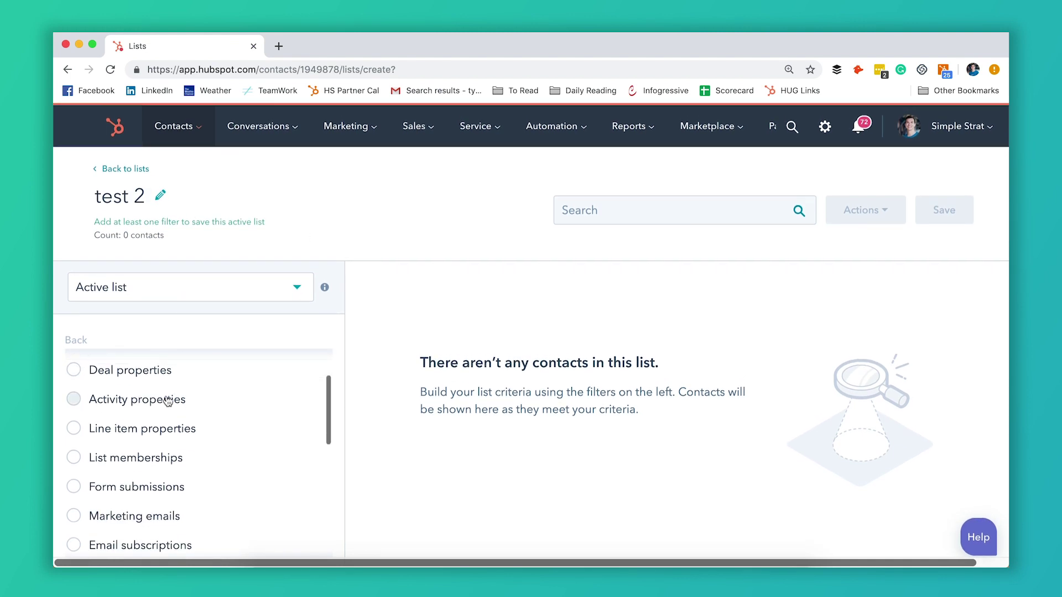
pyautogui.scroll(2, 167, 397)
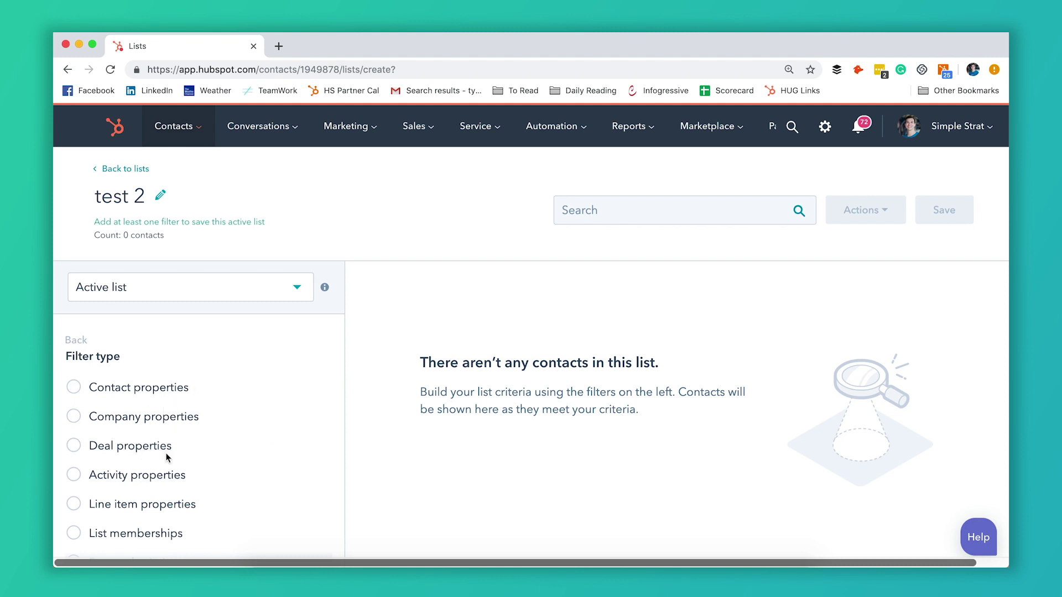
pyautogui.scroll(-3, 166, 457)
pyautogui.scroll(2, 166, 457)
pyautogui.scroll(1, 167, 457)
pyautogui.scroll(-2, 299, 395)
pyautogui.scroll(2, 299, 394)
pyautogui.click(76, 389)
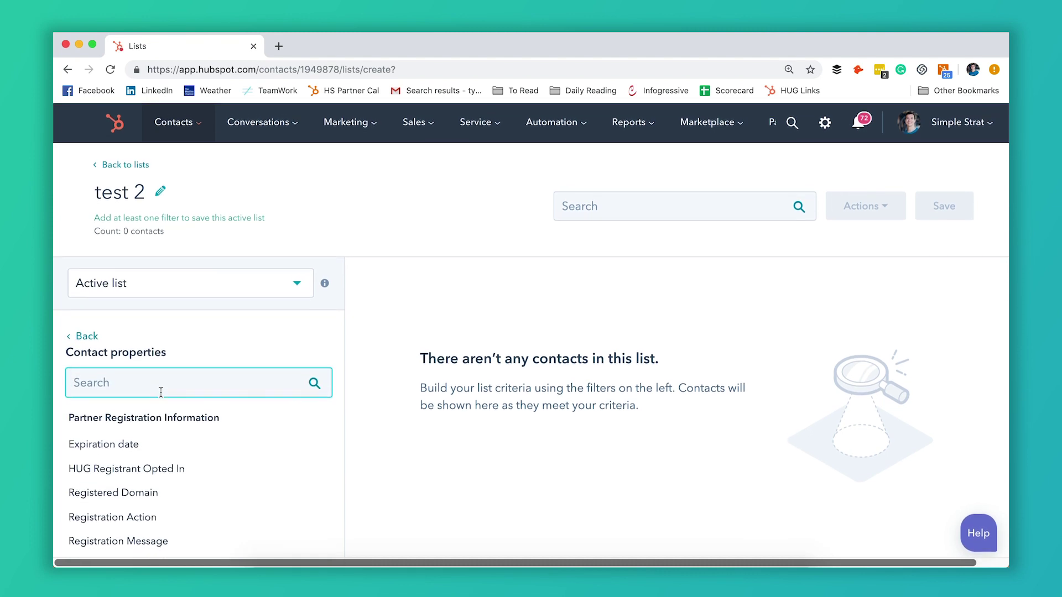
# Apply an Original Source 'is any of' Organic search filter, estimating 693 contacts.
pyautogui.scroll(-5, 159, 481)
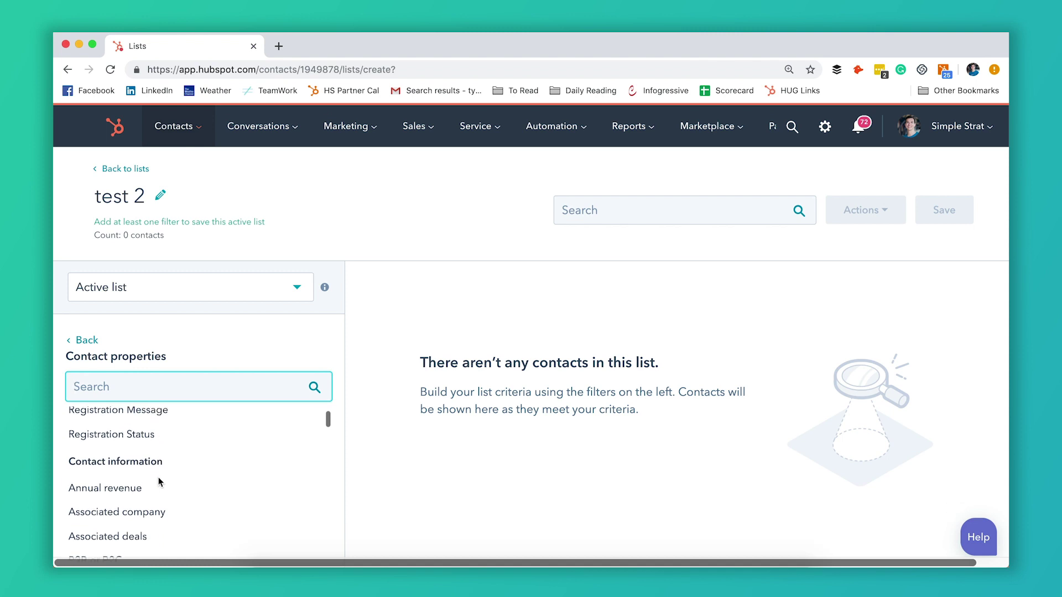
pyautogui.scroll(2, 158, 481)
pyautogui.write('so')
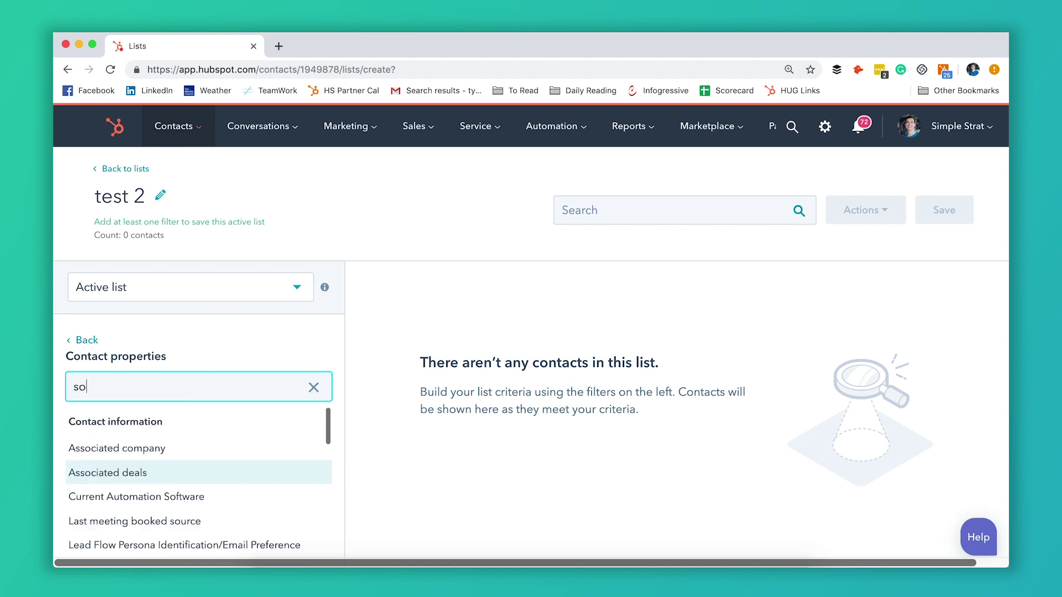
pyautogui.write('urce')
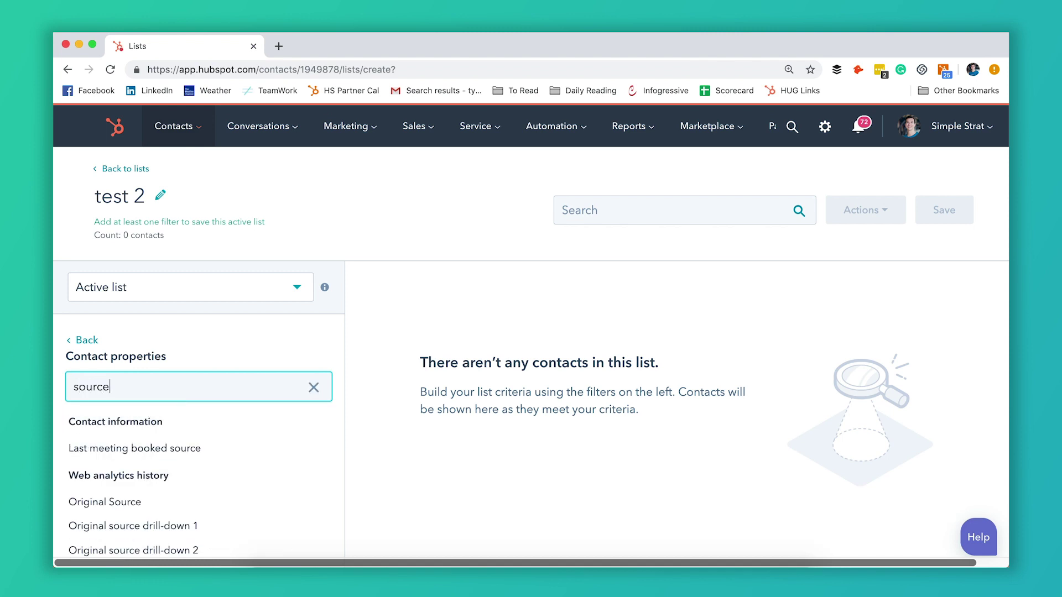
pyautogui.click(135, 502)
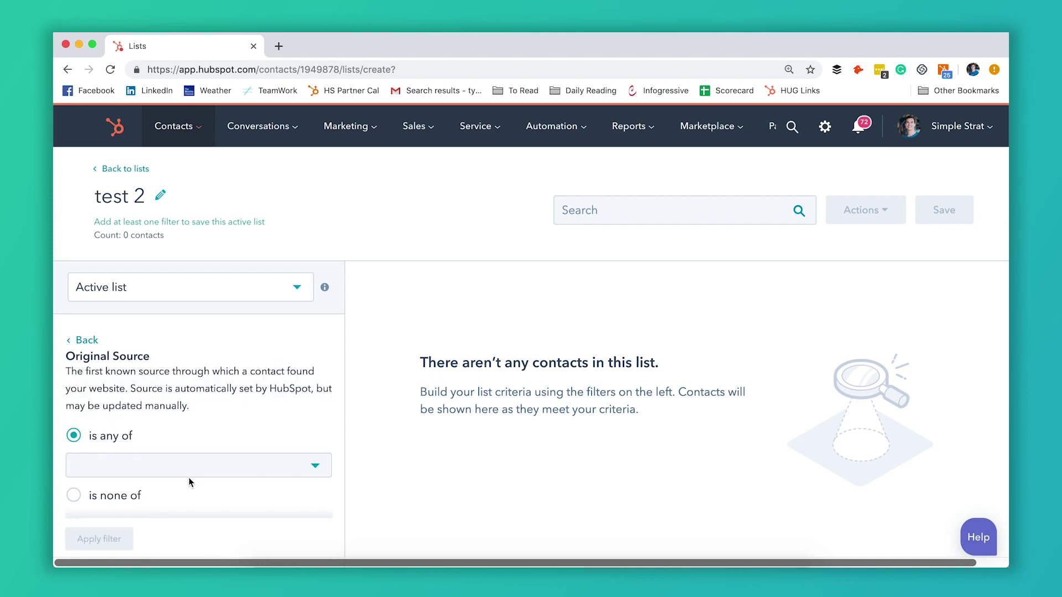
pyautogui.click(192, 469)
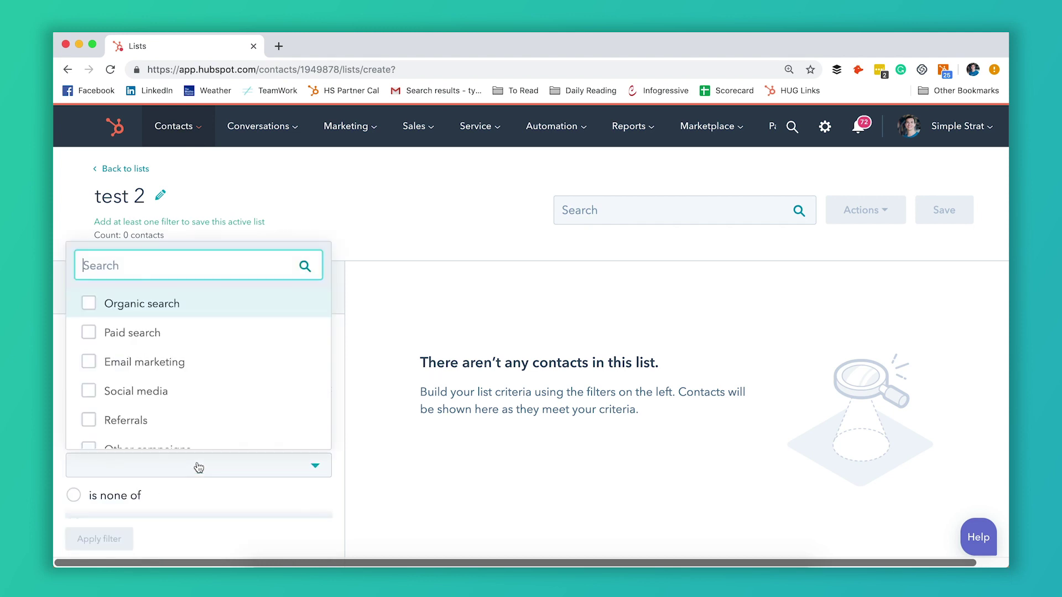
pyautogui.click(166, 311)
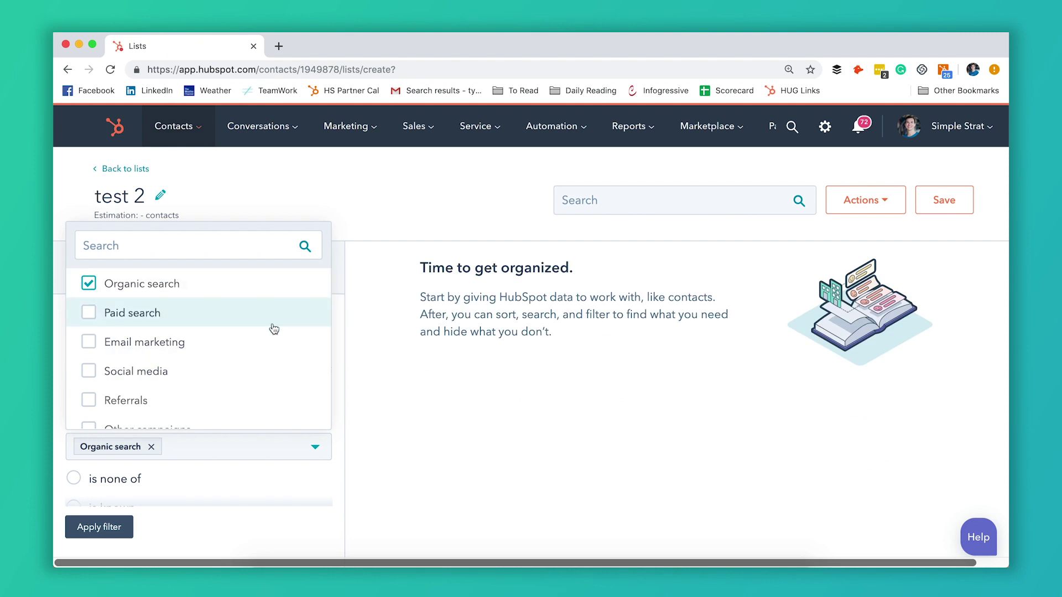
pyautogui.click(341, 226)
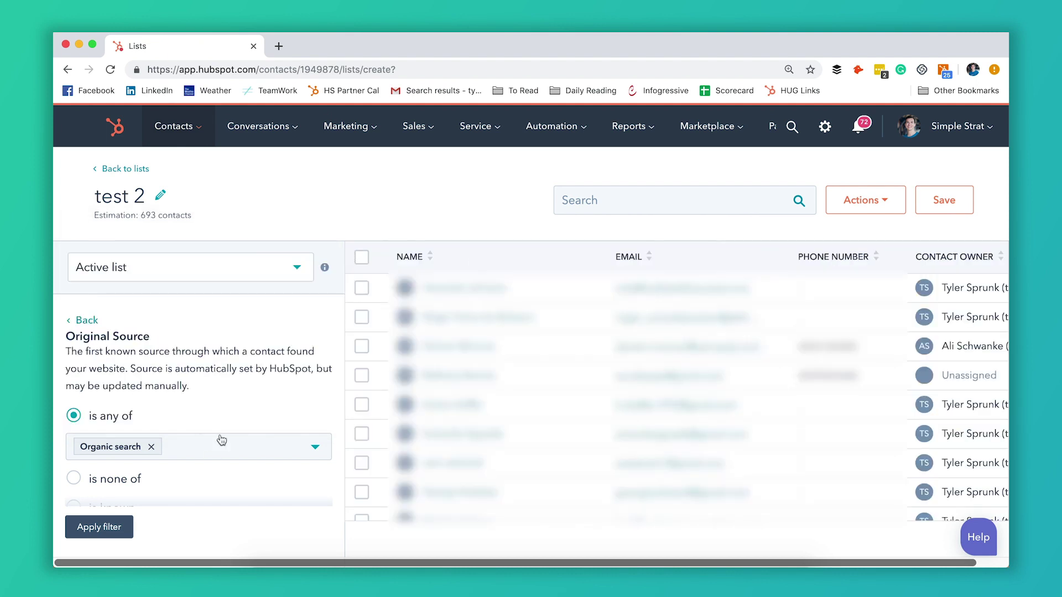
pyautogui.scroll(-3, 221, 434)
pyautogui.scroll(-1, 177, 487)
pyautogui.click(105, 529)
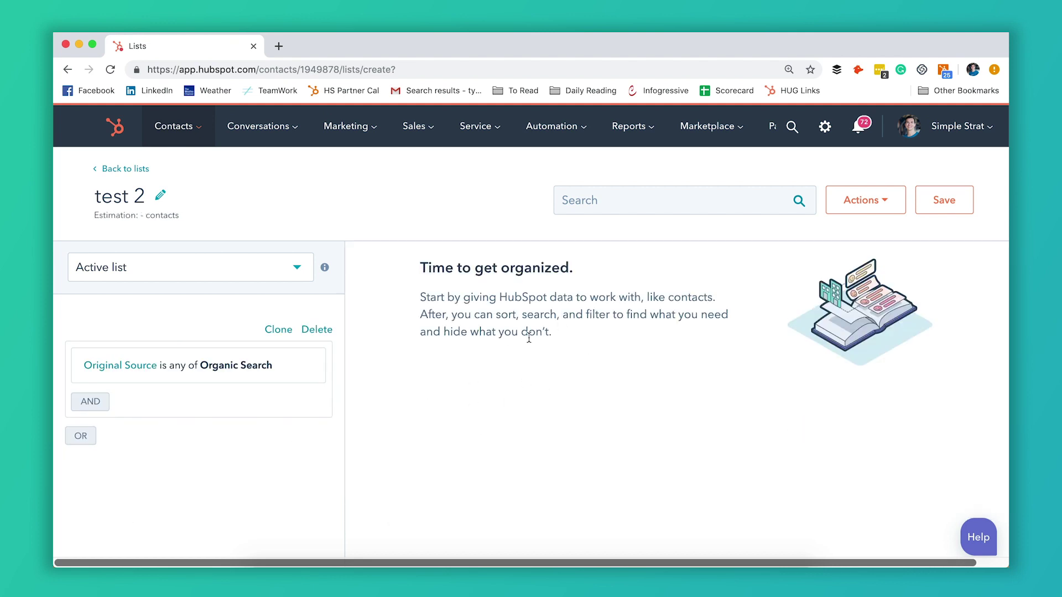
pyautogui.scroll(-1, 520, 405)
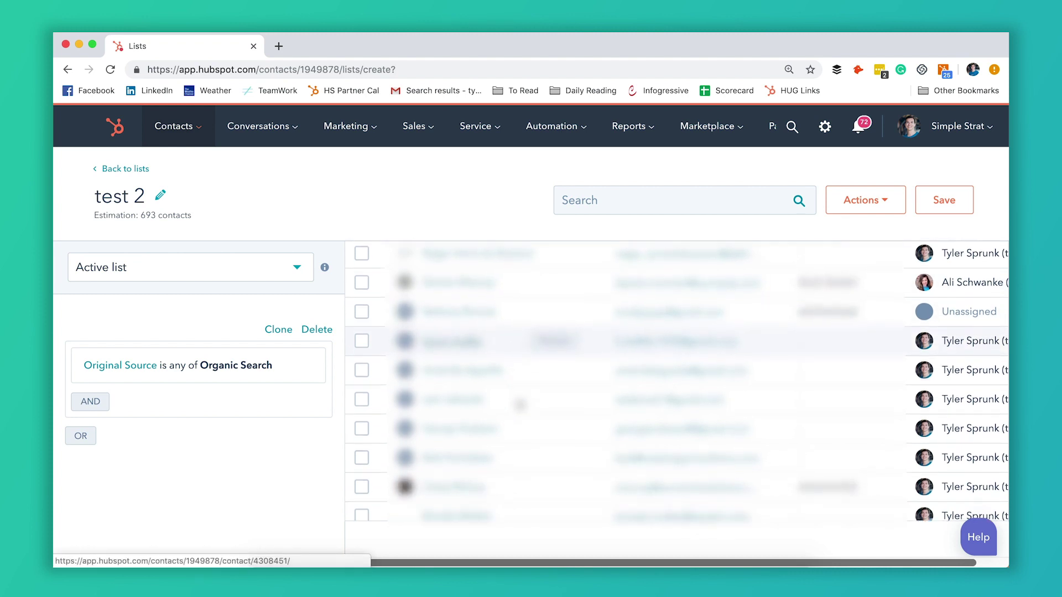
pyautogui.scroll(2, 520, 404)
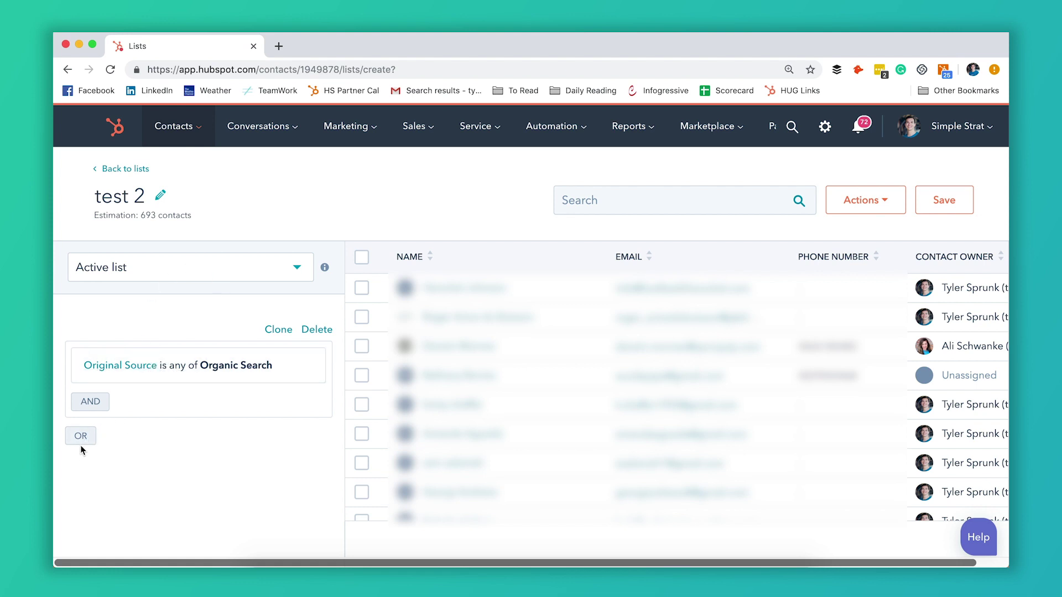
# Add an AND condition on the Create date contact property set to 'is after'.
pyautogui.click(91, 401)
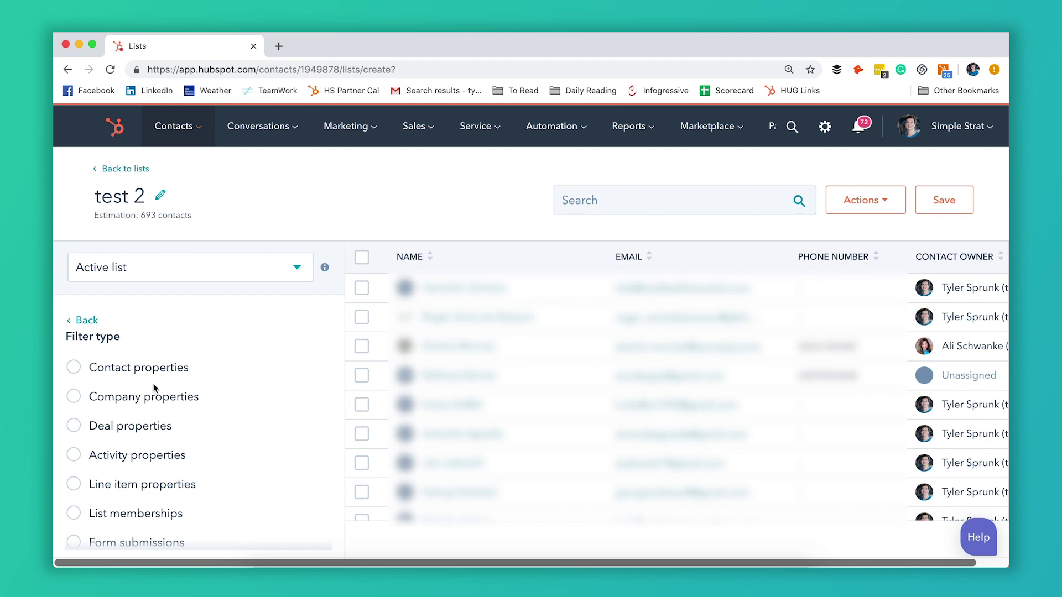
pyautogui.click(119, 376)
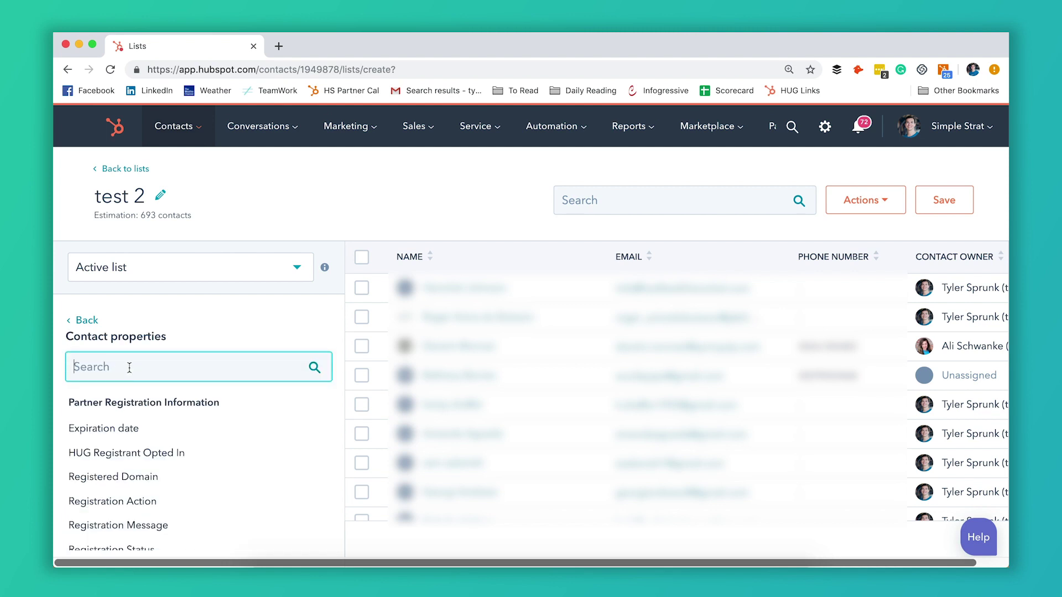
pyautogui.write('cr')
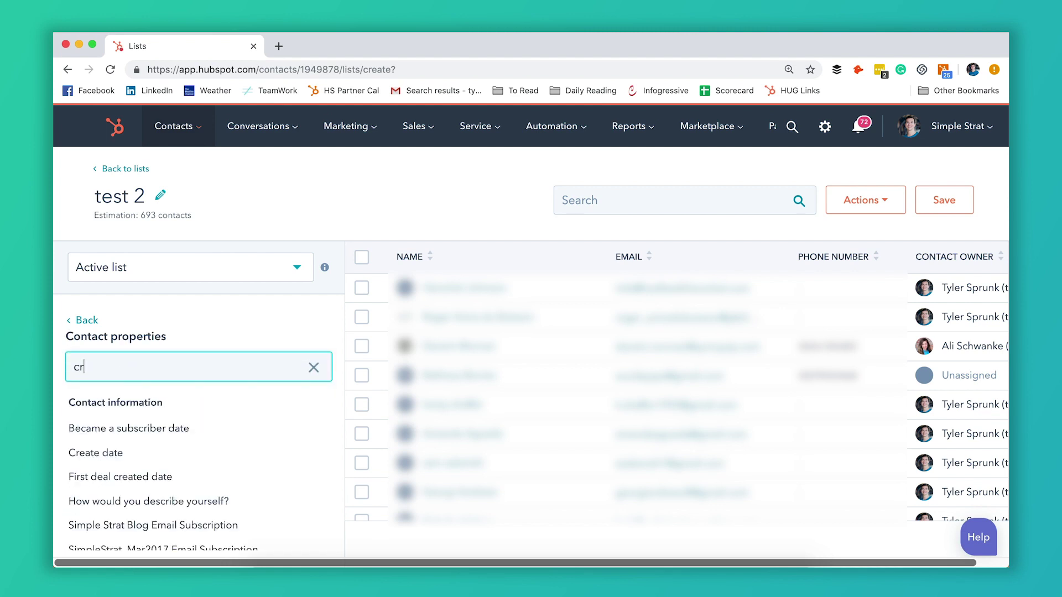
pyautogui.write('ea')
pyautogui.click(118, 430)
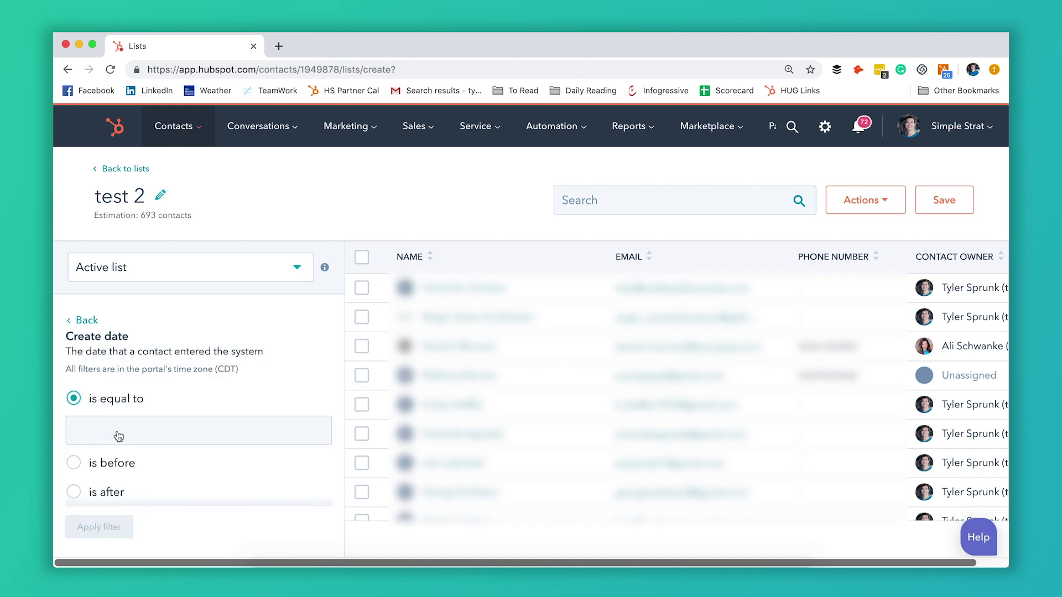
pyautogui.scroll(-4, 166, 408)
pyautogui.click(110, 378)
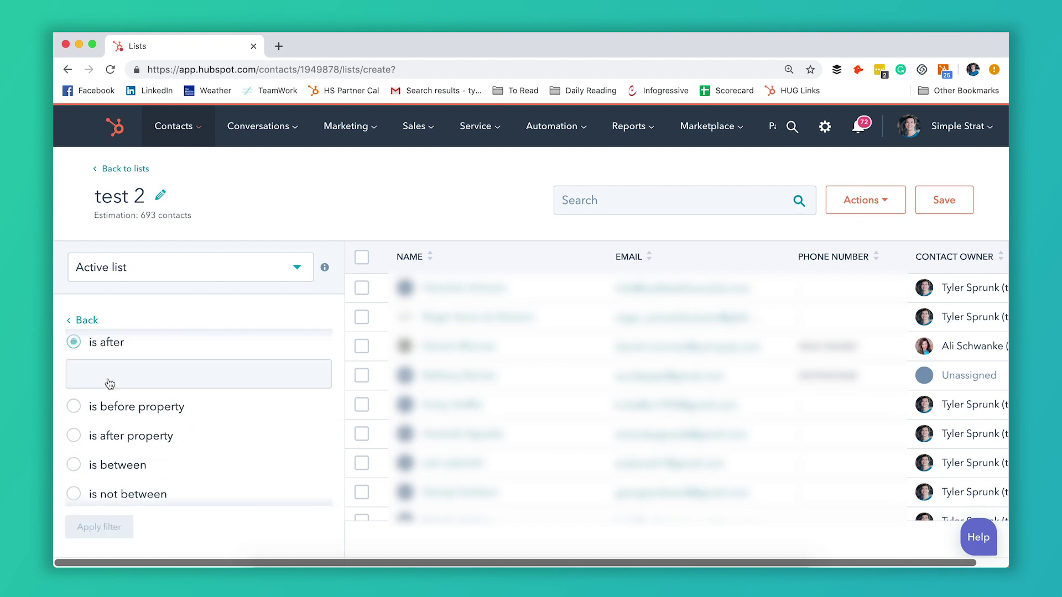
# Set the Create date cutoff to 01/01/2019 and apply it, narrowing to 314 contacts.
pyautogui.click(133, 370)
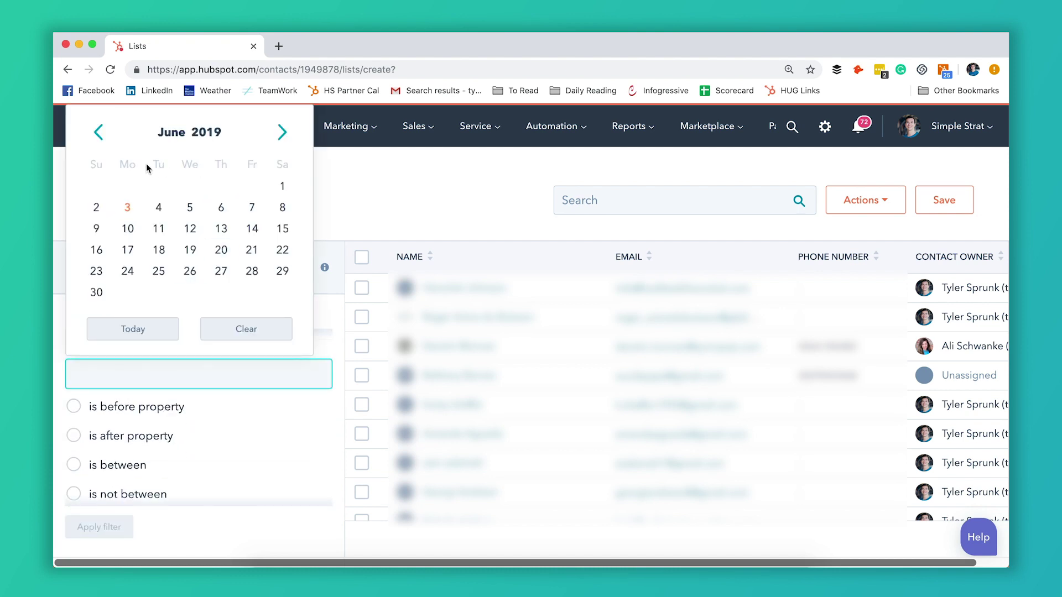
pyautogui.click(98, 133)
pyautogui.click(98, 133)
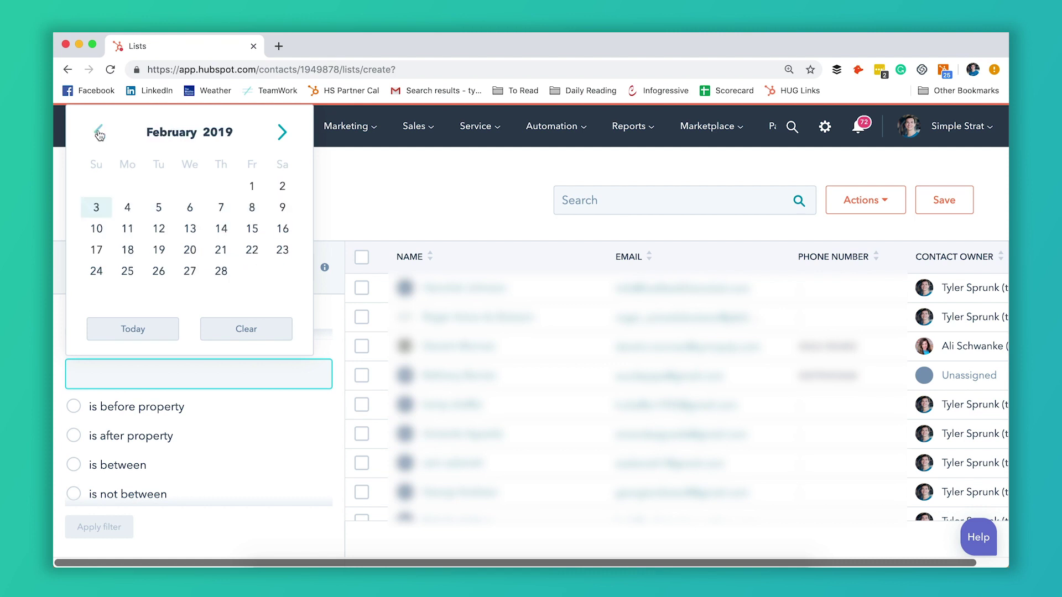
pyautogui.click(99, 134)
pyautogui.click(281, 134)
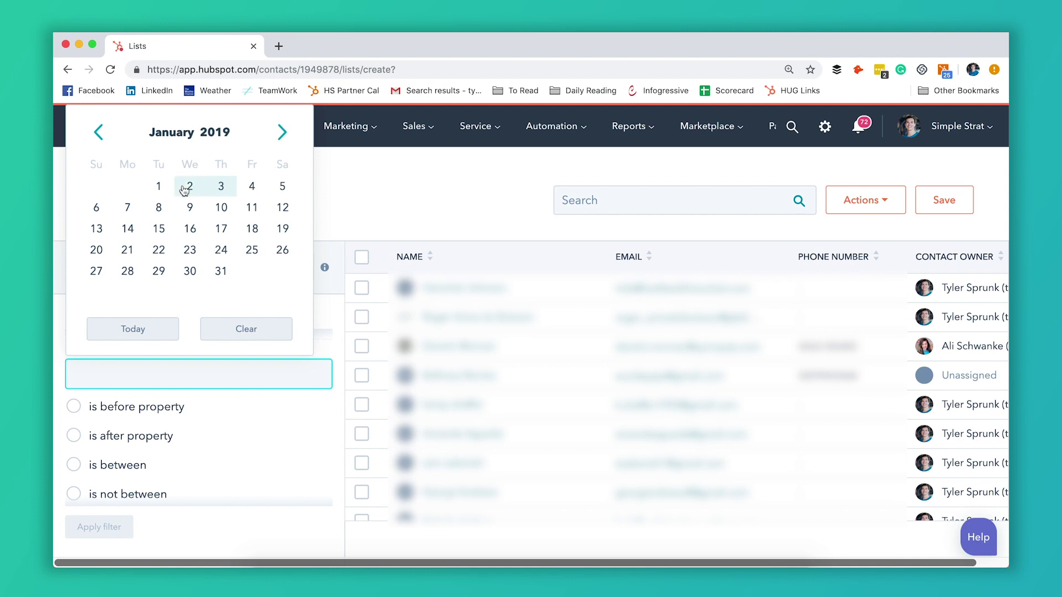
pyautogui.click(158, 187)
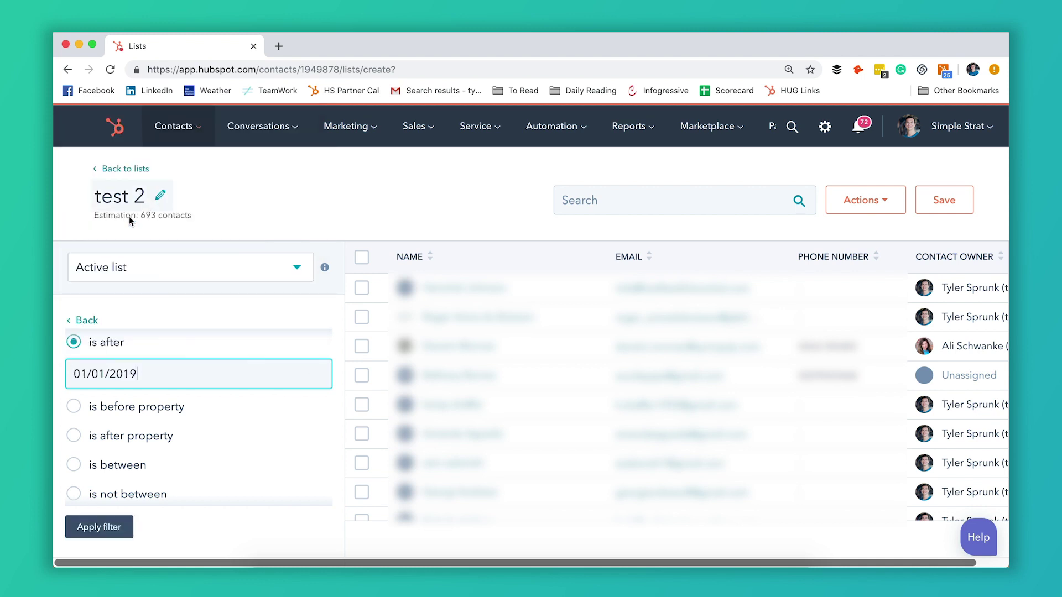
pyautogui.click(109, 531)
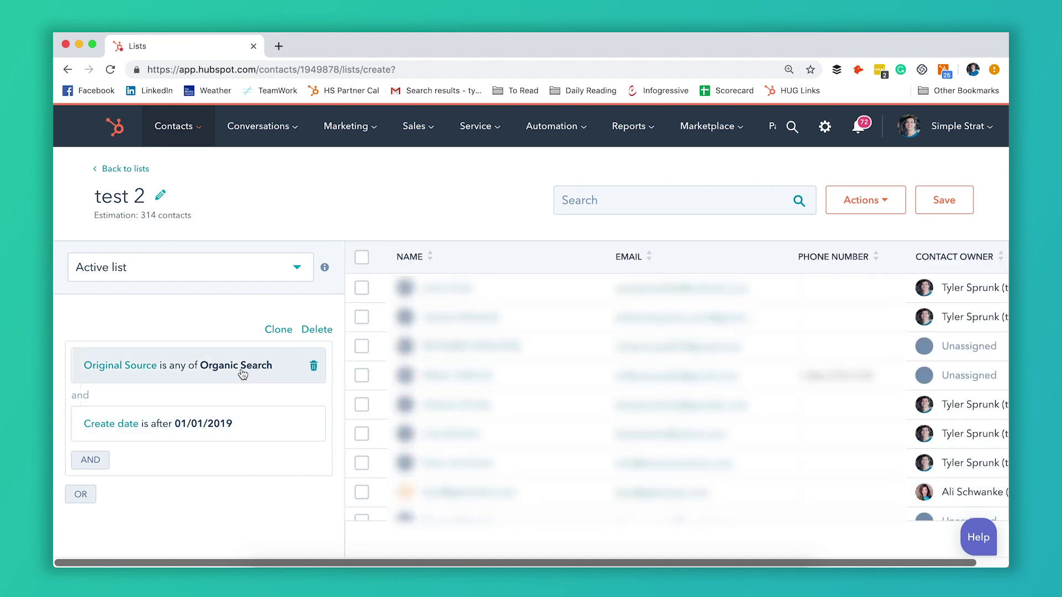
pyautogui.moveTo(198, 424)
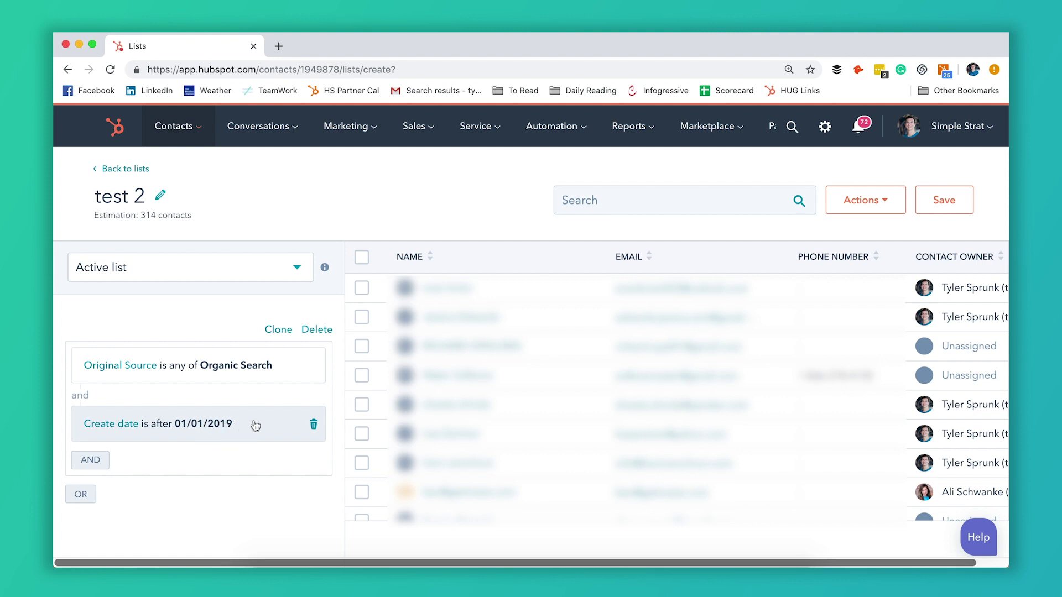
# Review the combined filters and start a new OR filter group.
pyautogui.scroll(-3, 476, 388)
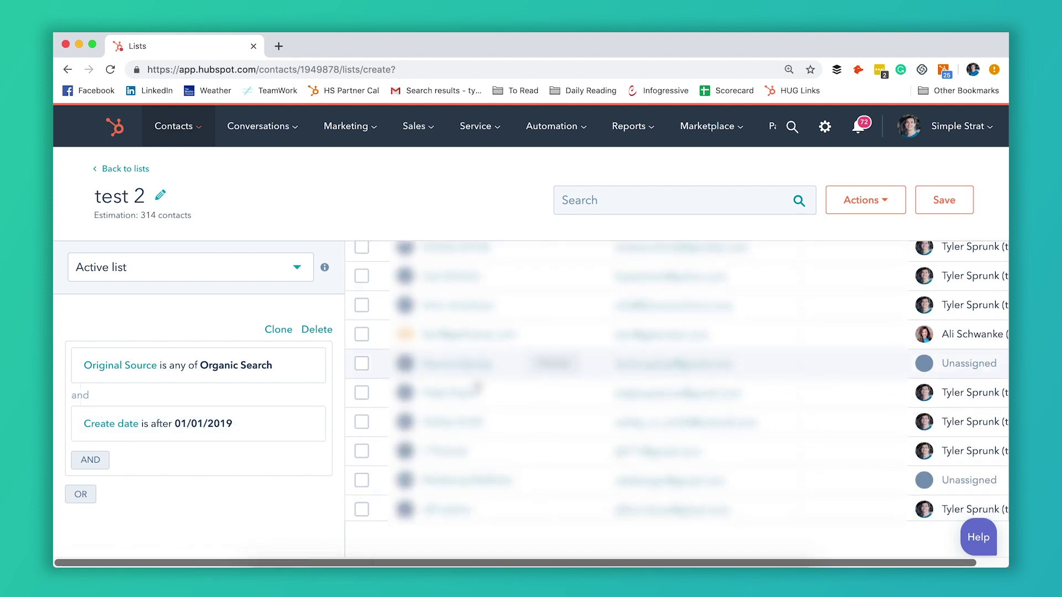
pyautogui.scroll(-1, 477, 388)
pyautogui.scroll(-3, 476, 388)
pyautogui.scroll(3, 477, 388)
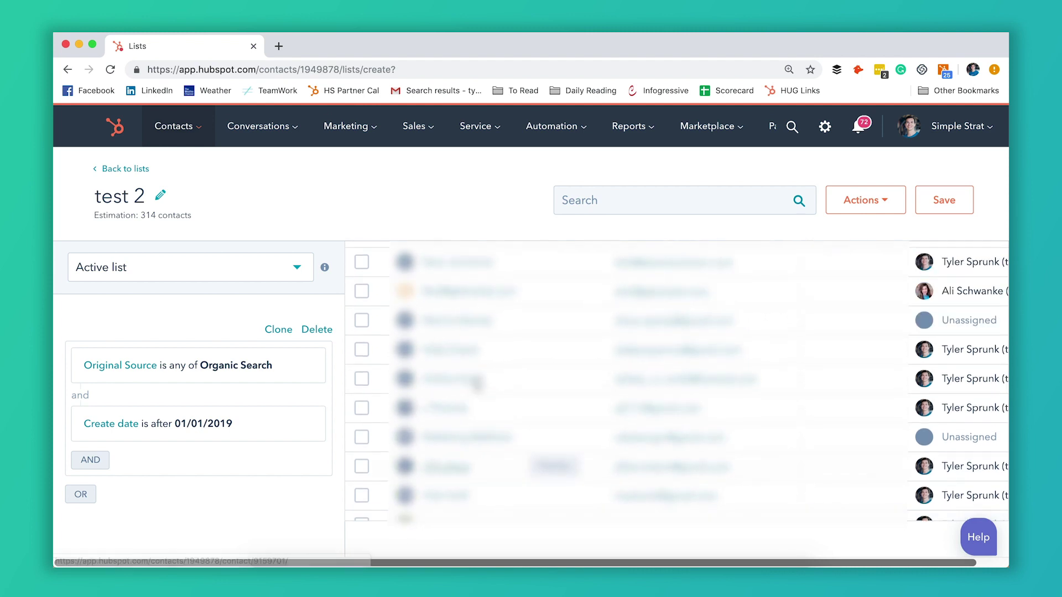
pyautogui.scroll(3, 477, 389)
pyautogui.scroll(-1, 477, 384)
pyautogui.scroll(-3, 477, 386)
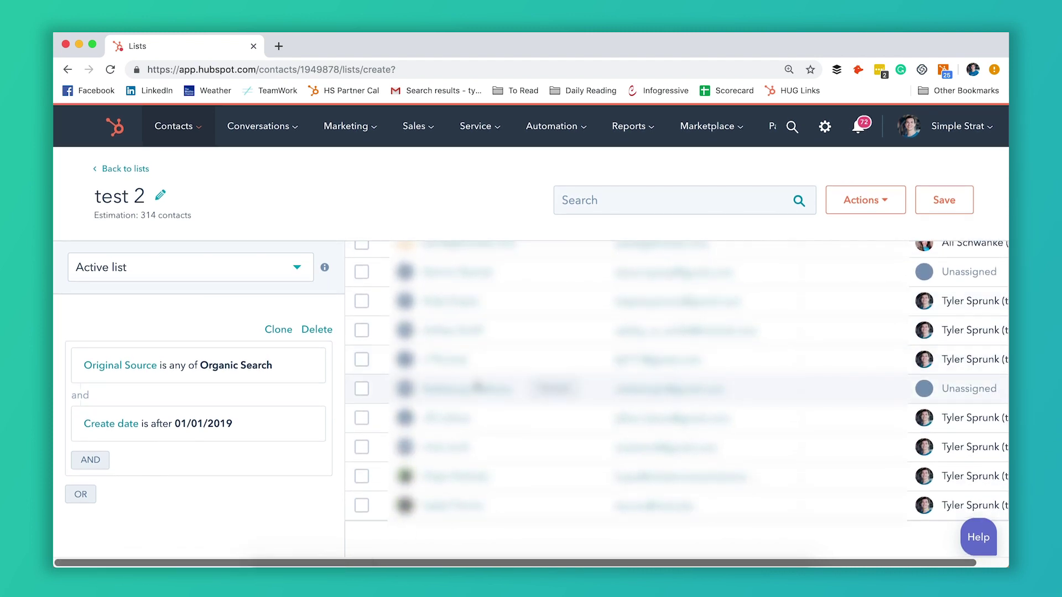
pyautogui.scroll(3, 476, 388)
pyautogui.scroll(2, 476, 388)
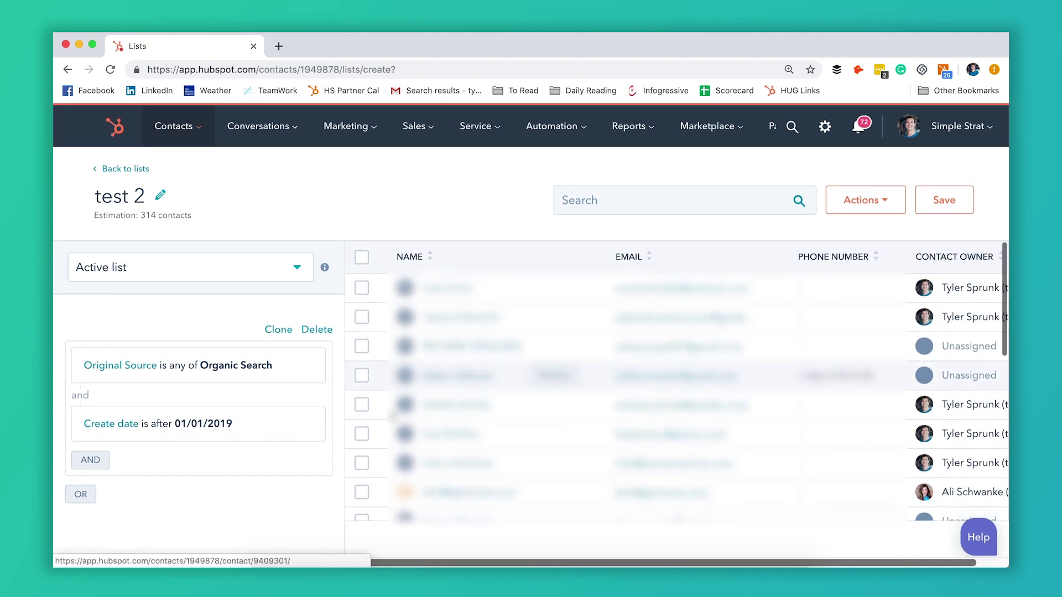
pyautogui.click(84, 498)
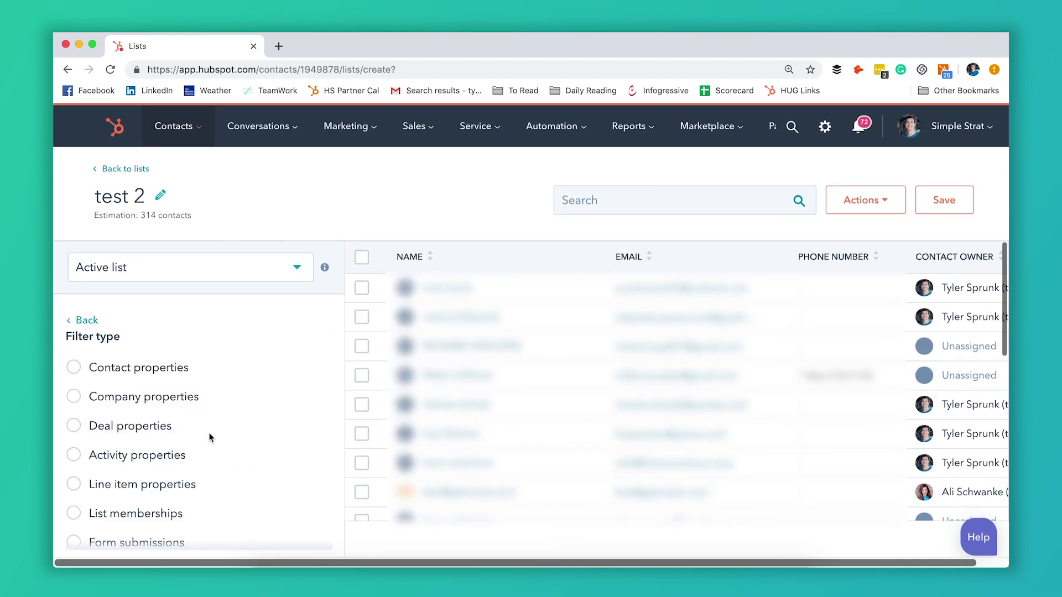
# In the OR group, filter Original Source is Paid search, estimating 316 contacts.
pyautogui.scroll(-1, 209, 433)
pyautogui.scroll(-3, 209, 433)
pyautogui.scroll(3, 210, 437)
pyautogui.scroll(1, 210, 436)
pyautogui.click(161, 367)
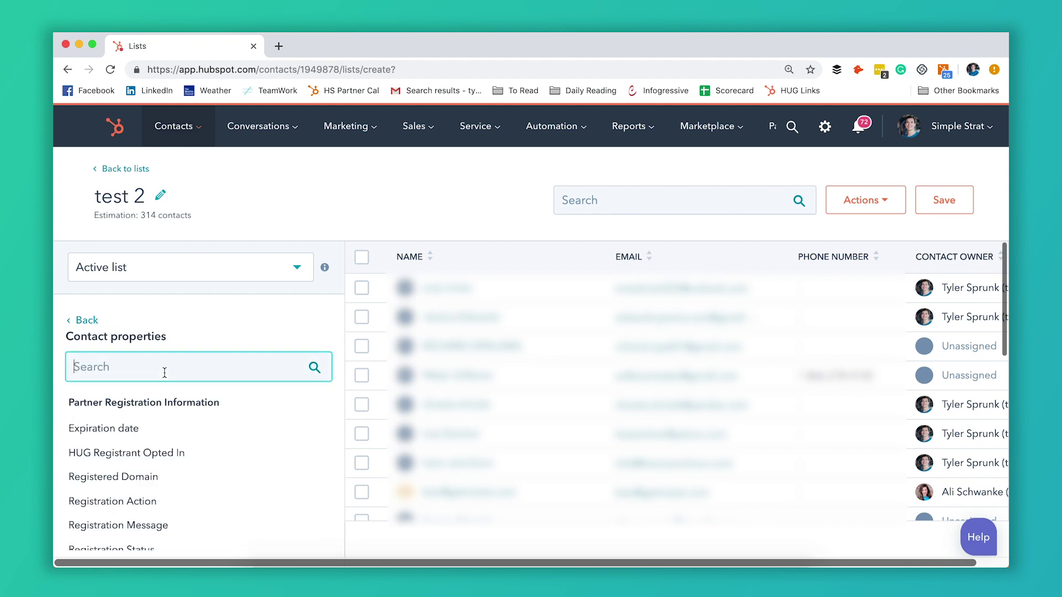
pyautogui.write('sourc')
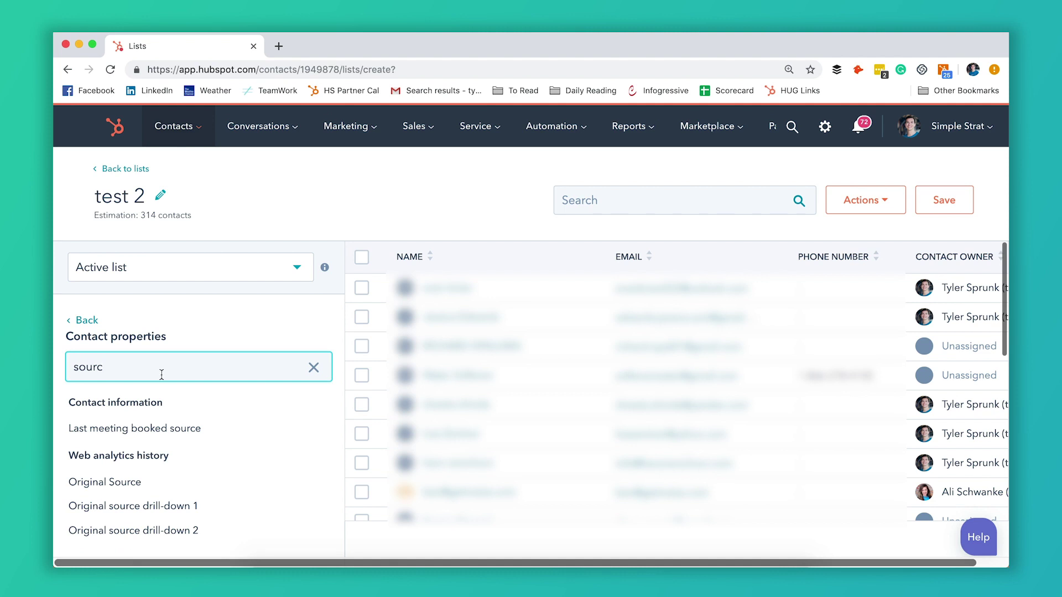
pyautogui.click(127, 481)
pyautogui.click(162, 448)
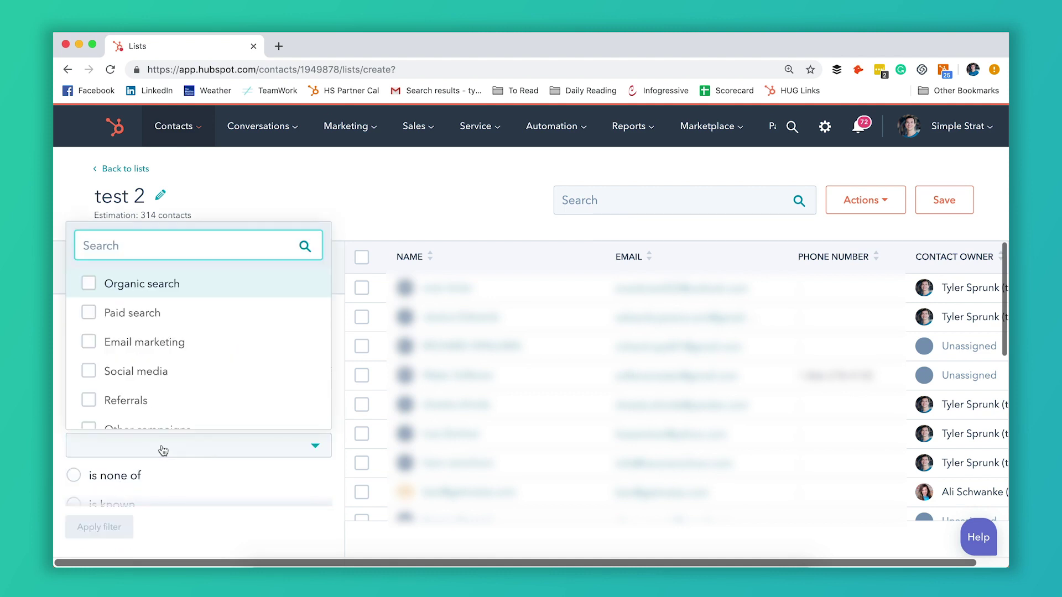
pyautogui.scroll(-1, 199, 363)
pyautogui.click(176, 307)
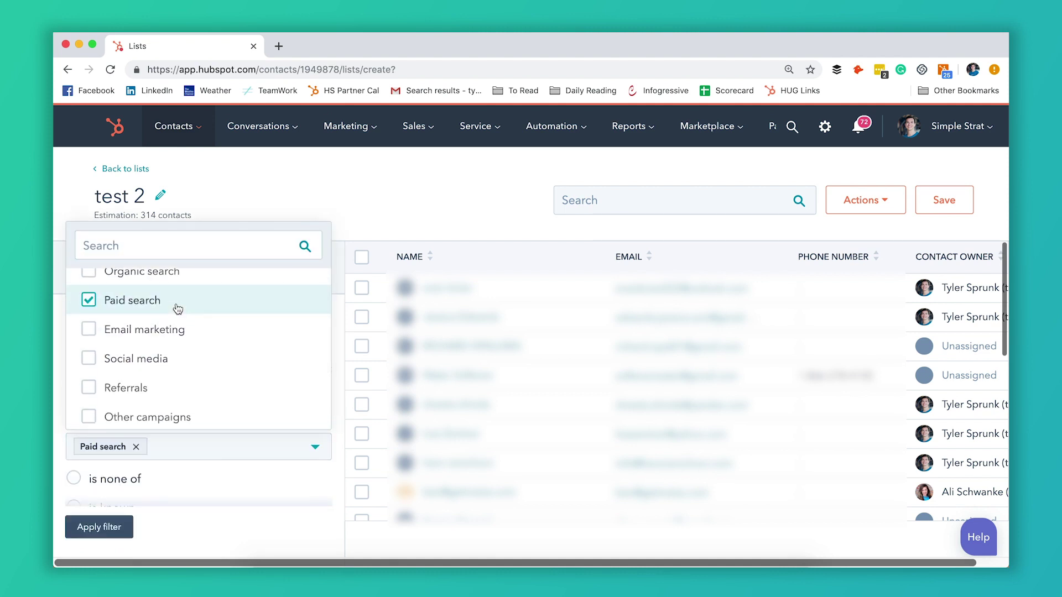
pyautogui.click(99, 527)
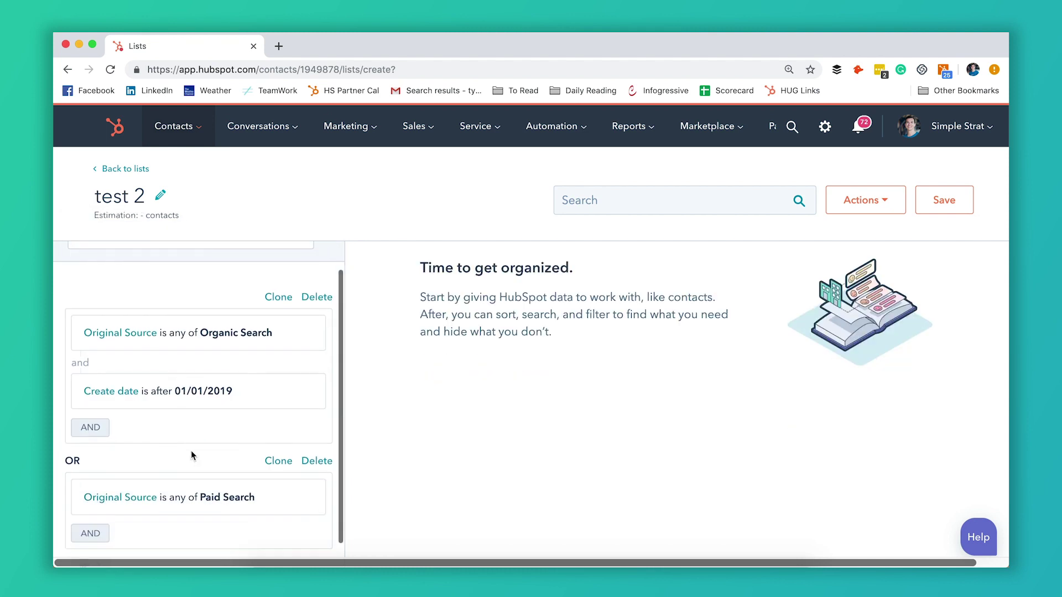
# Save the test 2 list.
pyautogui.scroll(2, 190, 450)
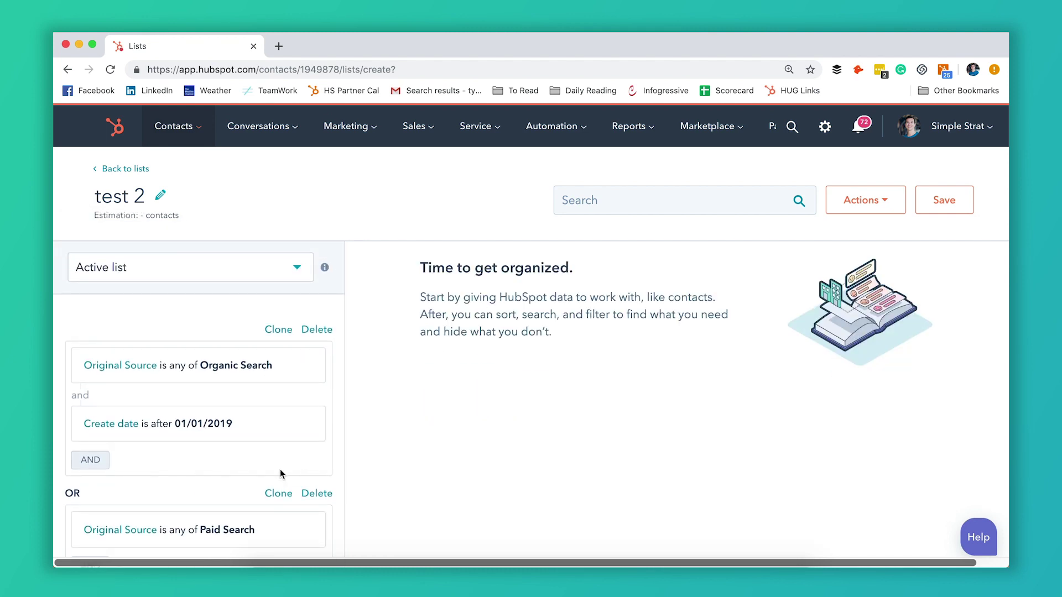
pyautogui.scroll(-4, 279, 469)
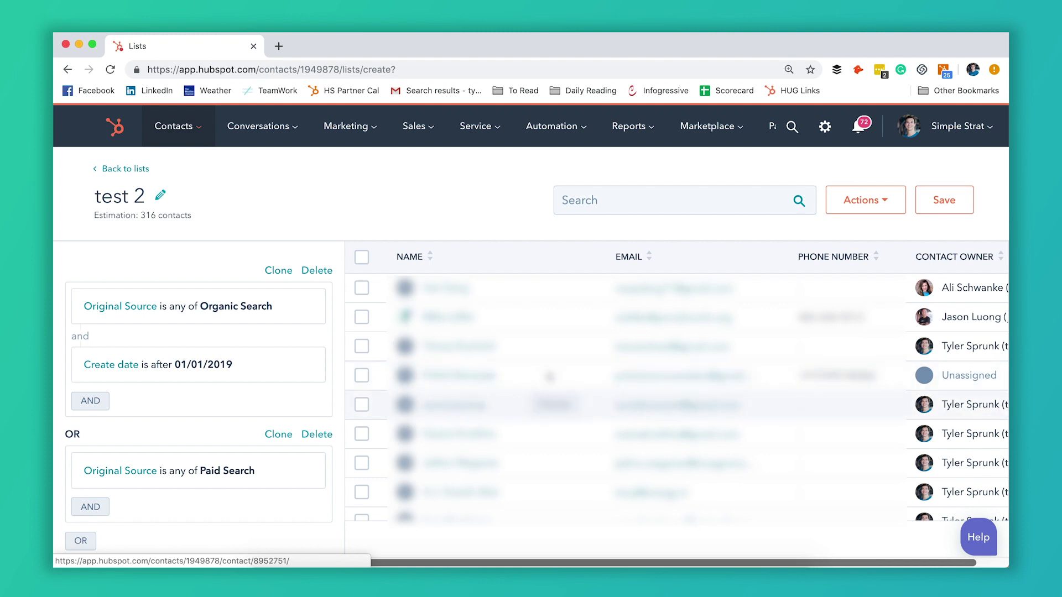
pyautogui.scroll(-5, 546, 408)
pyautogui.scroll(-2, 546, 407)
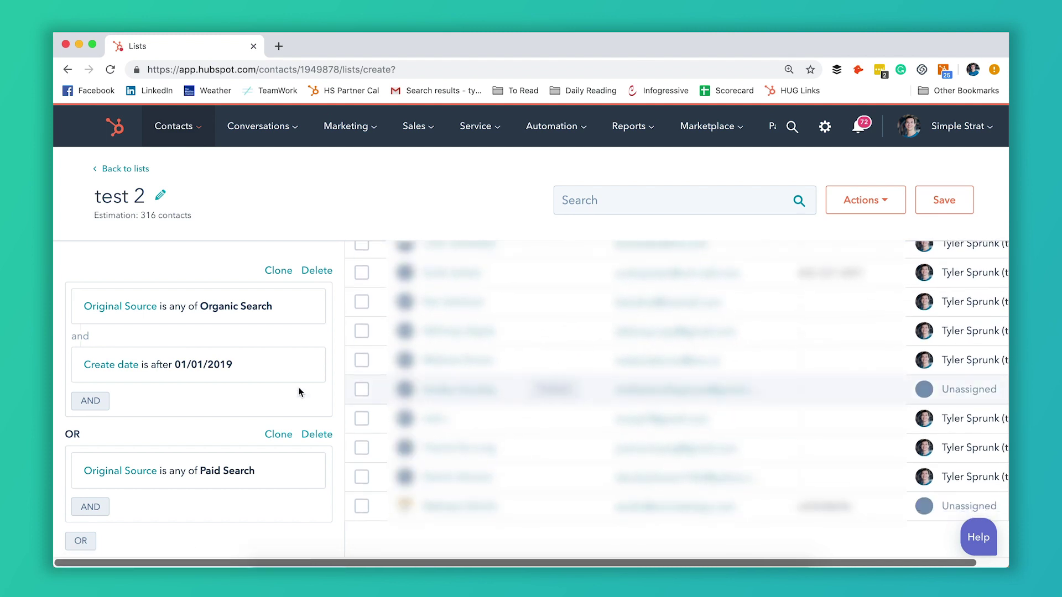
pyautogui.scroll(2, 274, 353)
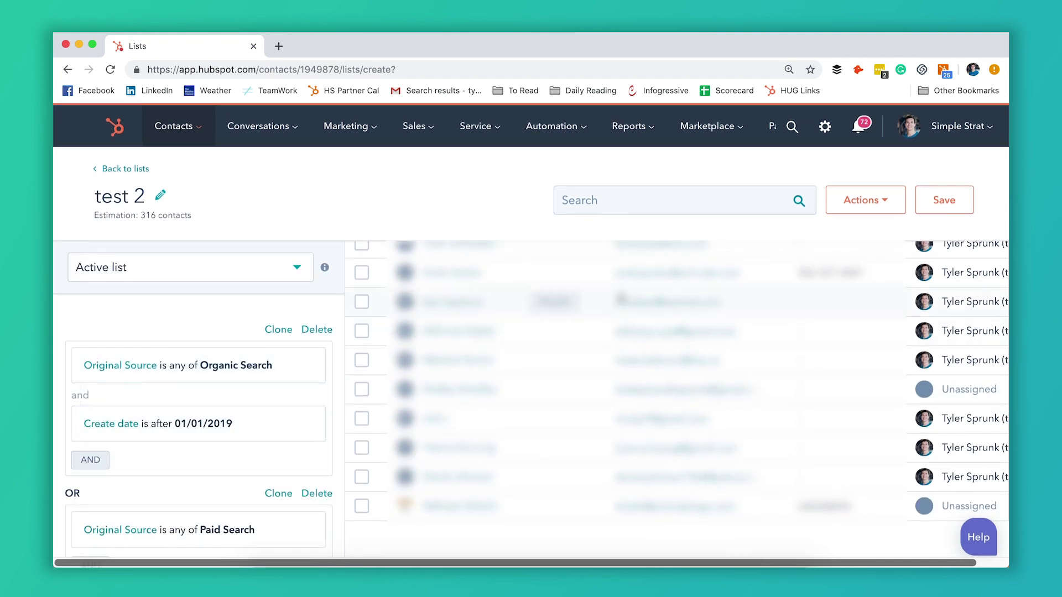
pyautogui.click(954, 205)
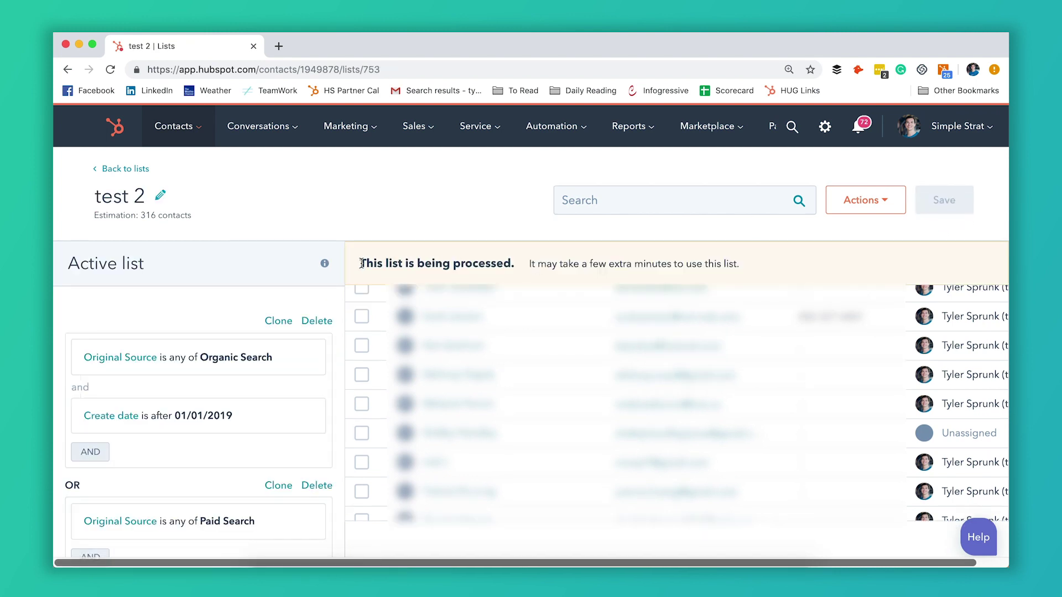
# Return to the Lists library and check test 2 listed at the top as an Active list.
pyautogui.moveTo(371, 263); pyautogui.dragTo(523, 274)
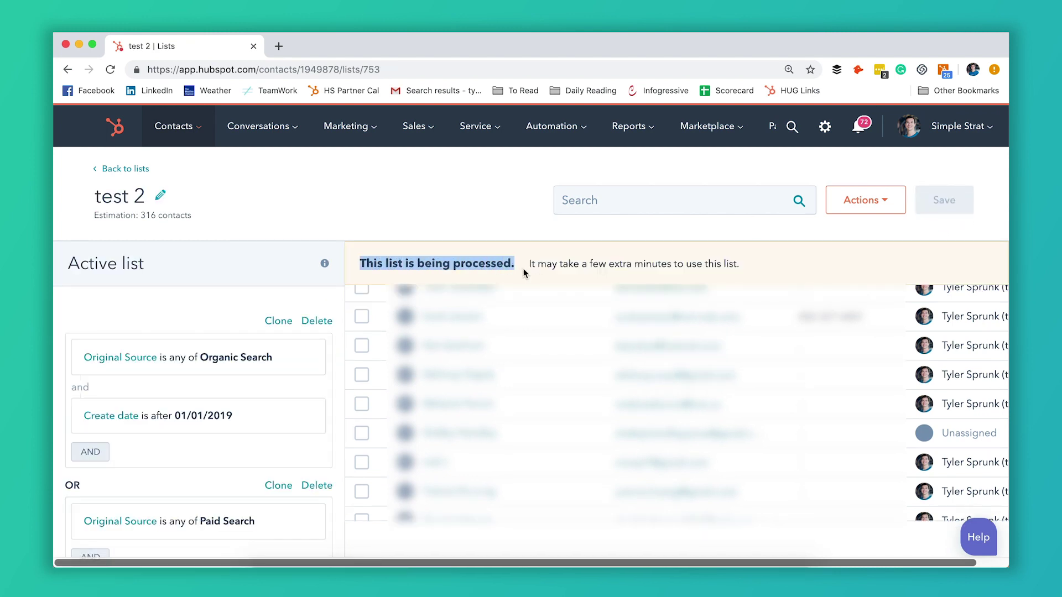
pyautogui.click(138, 169)
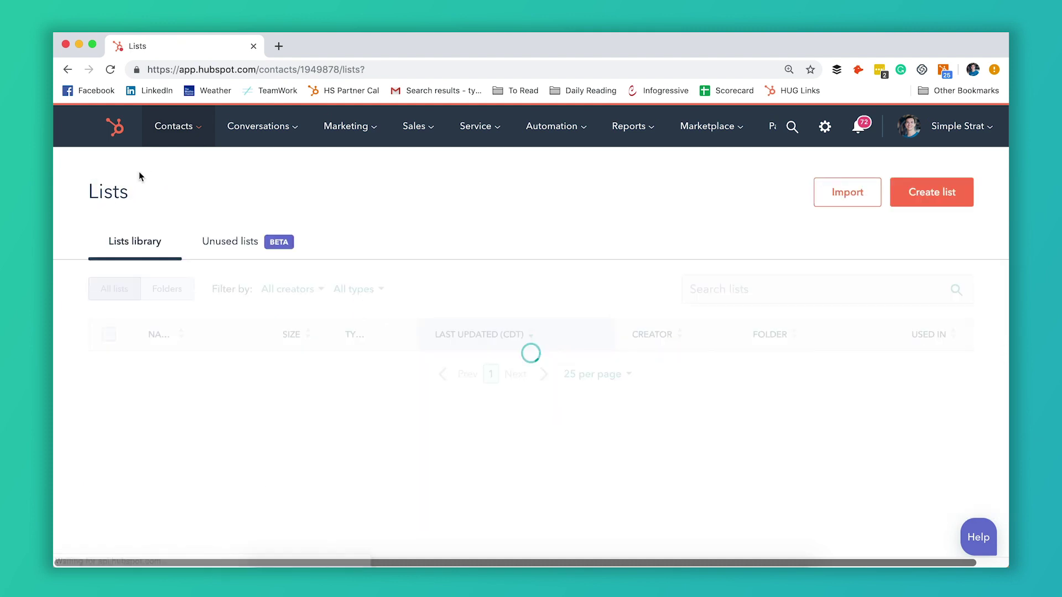
pyautogui.scroll(-2, 369, 252)
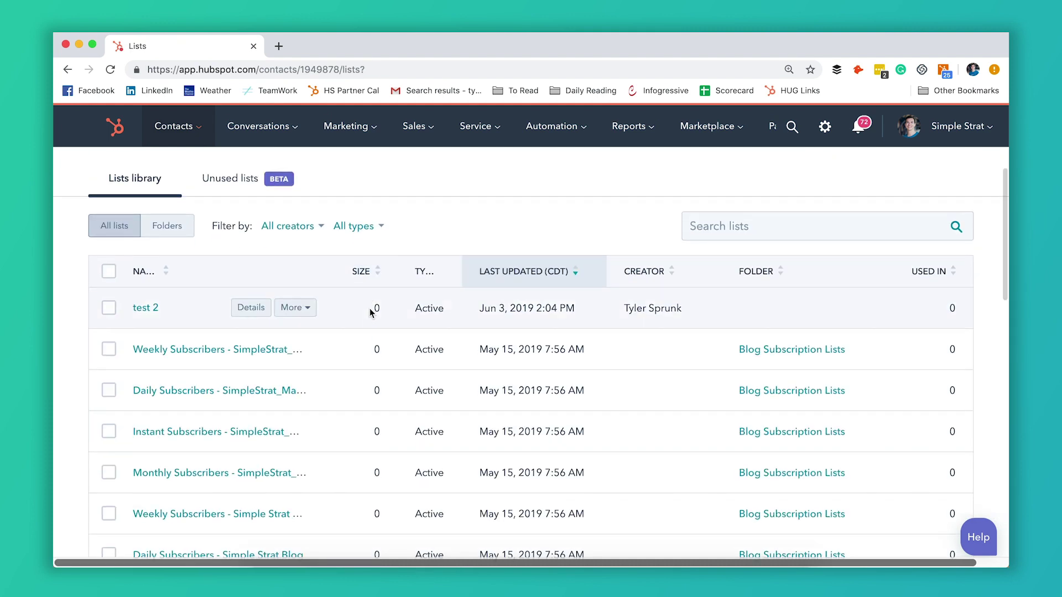